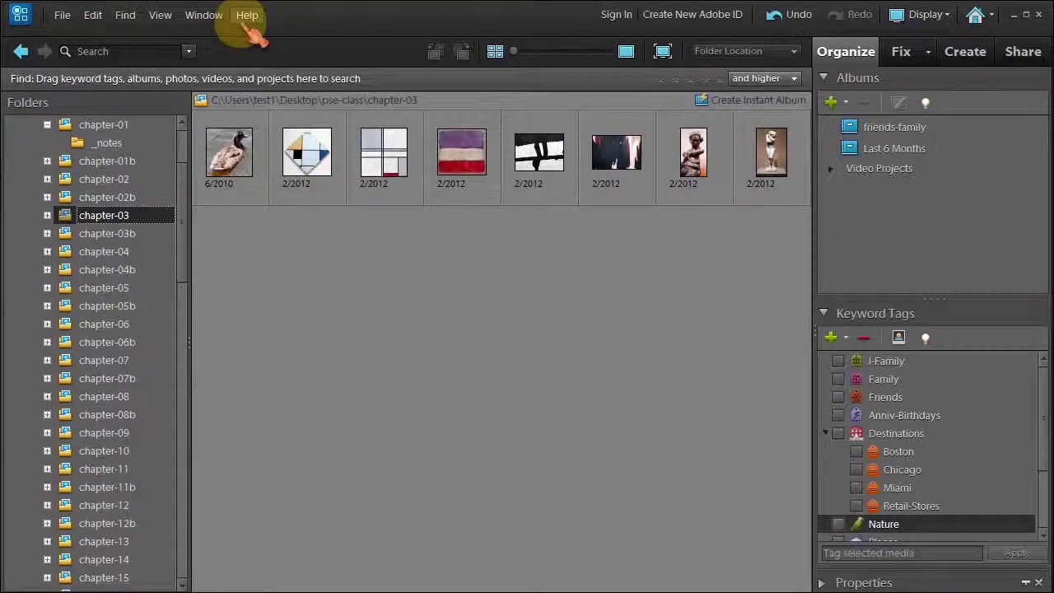
- Show the Timeline and drag its marker and range handles to browse folders, returning to chapter-03
left_click(205, 16)
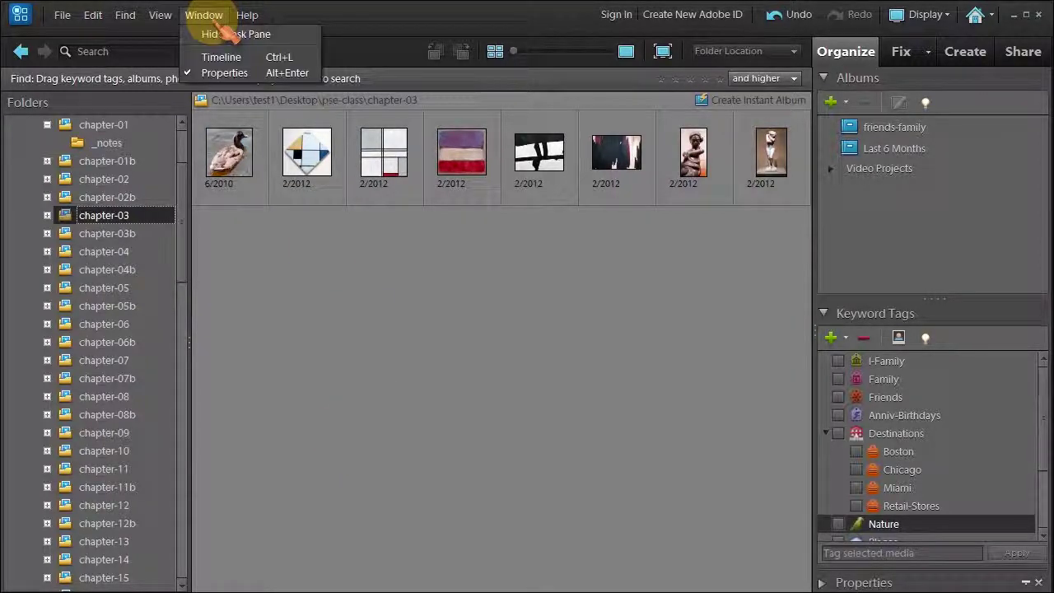
left_click(216, 58)
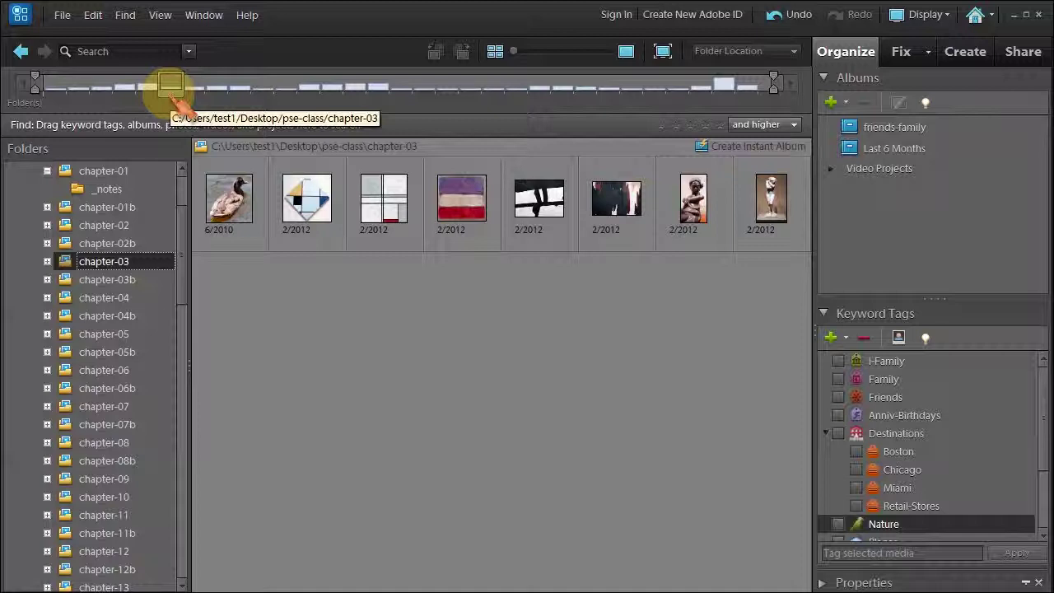
left_click_drag(172, 89, 356, 93)
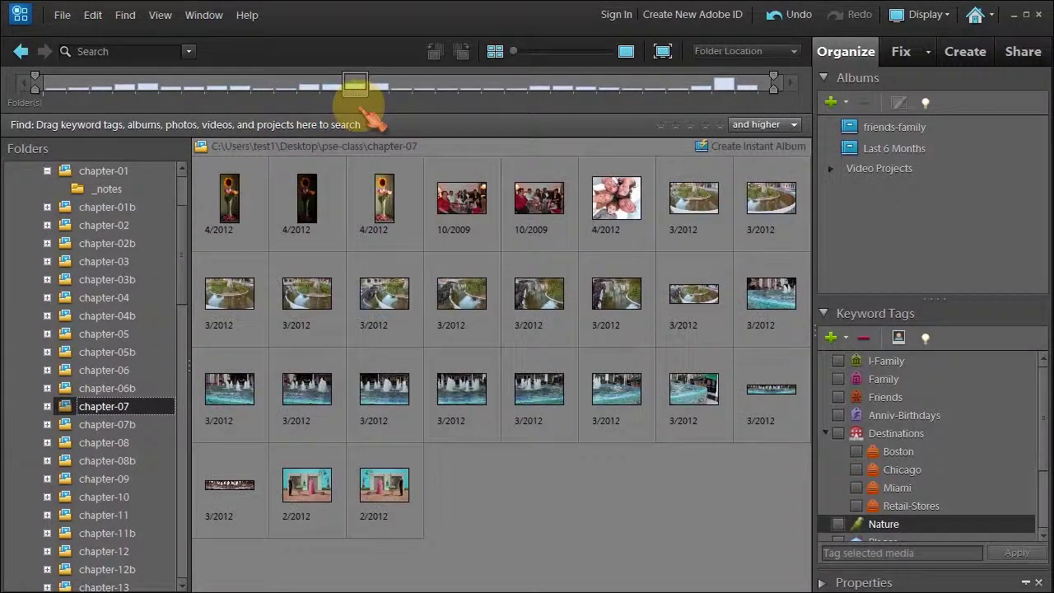
mouse_move(37, 86)
left_mouse_down()
mouse_move(176, 89)
mouse_move(34, 84)
left_mouse_up()
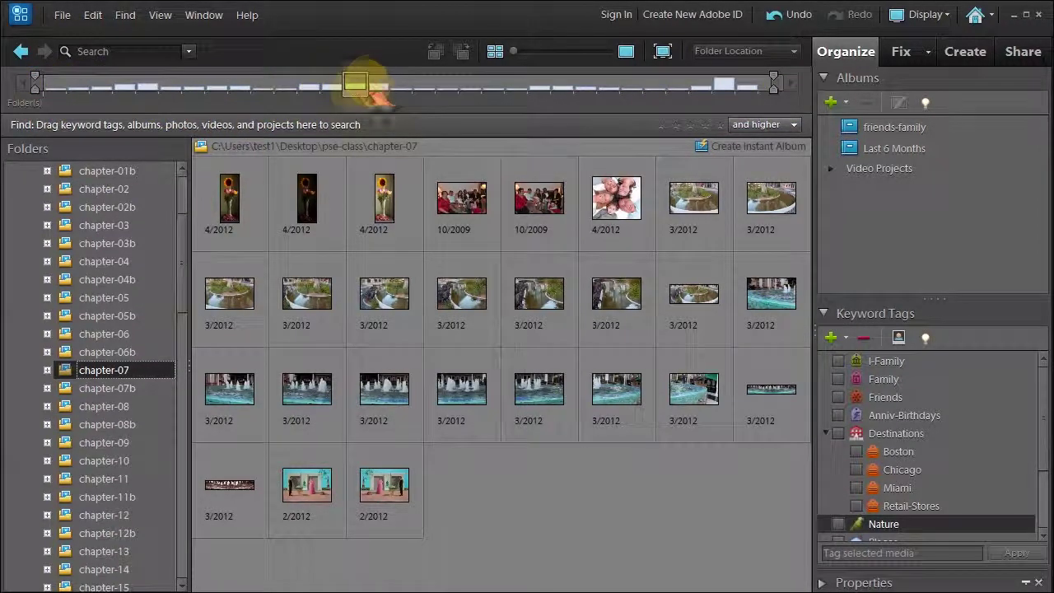
left_click_drag(354, 85, 170, 87)
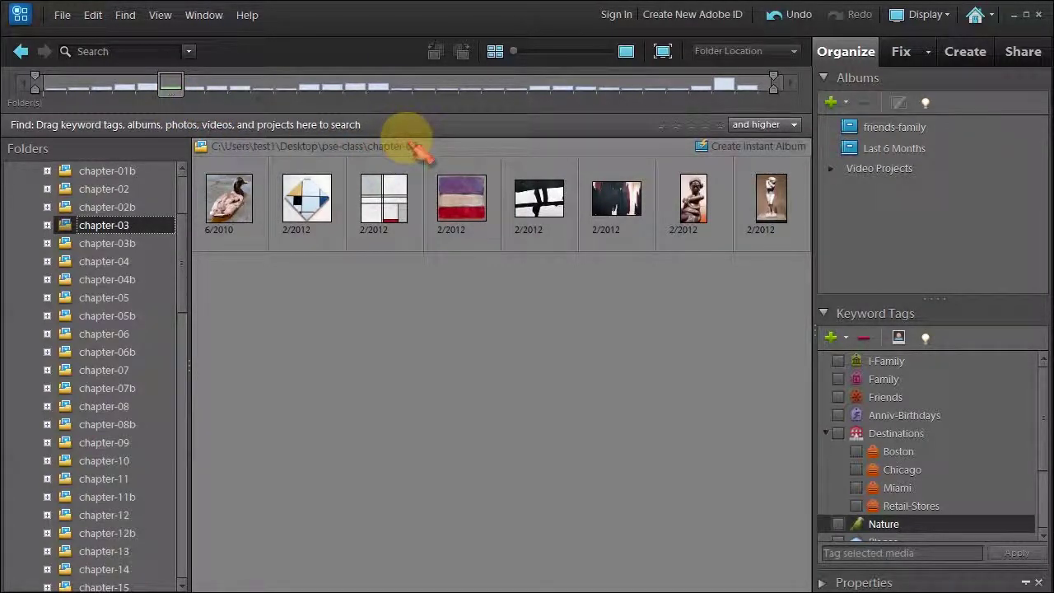
- Hide the Timeline and switch to Date View, showing the full 2010 year calendar
left_click(204, 15)
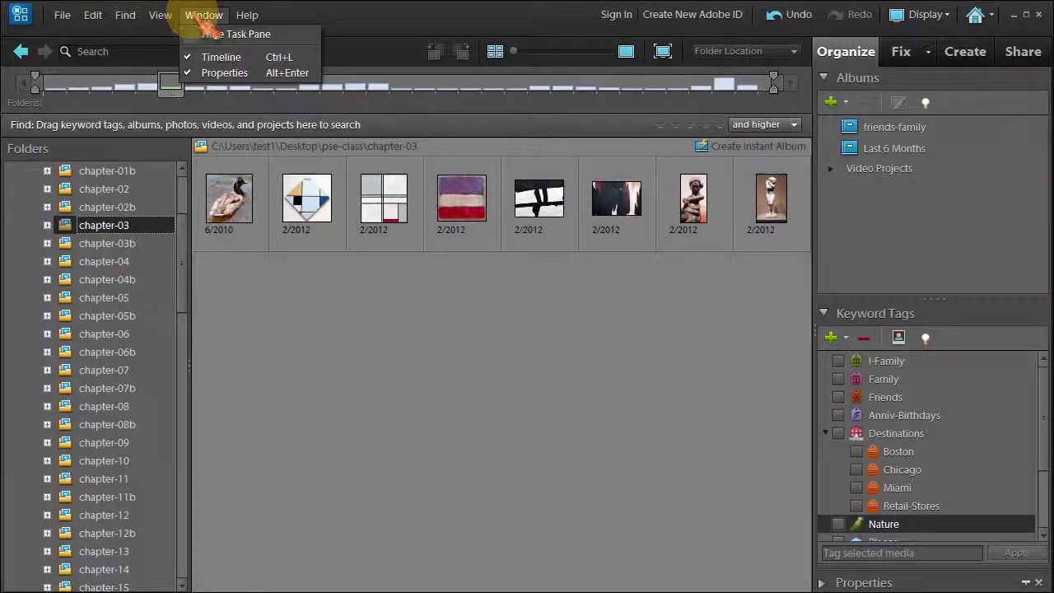
left_click(216, 57)
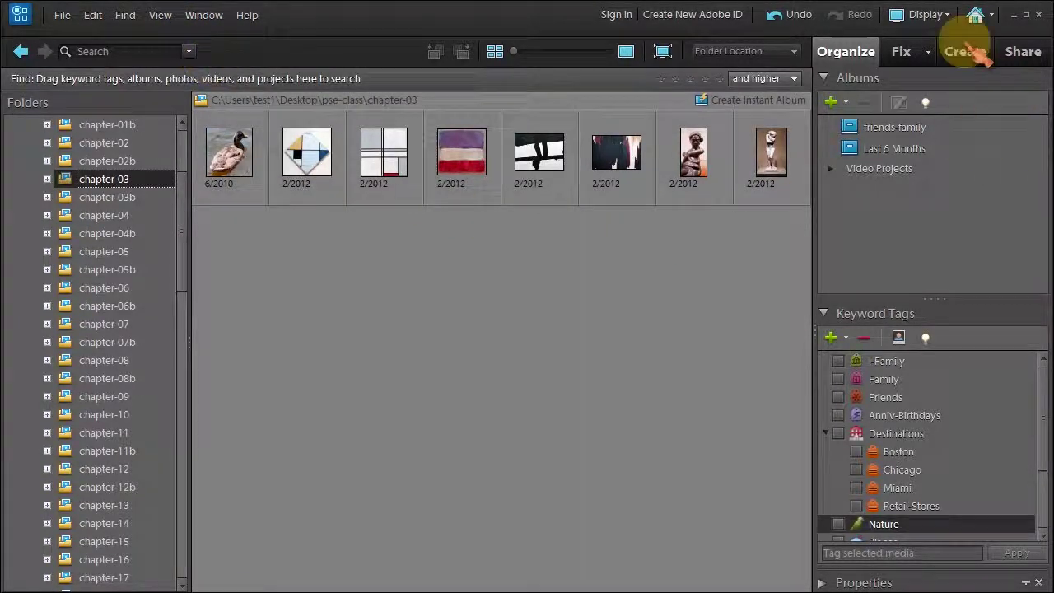
left_click(924, 18)
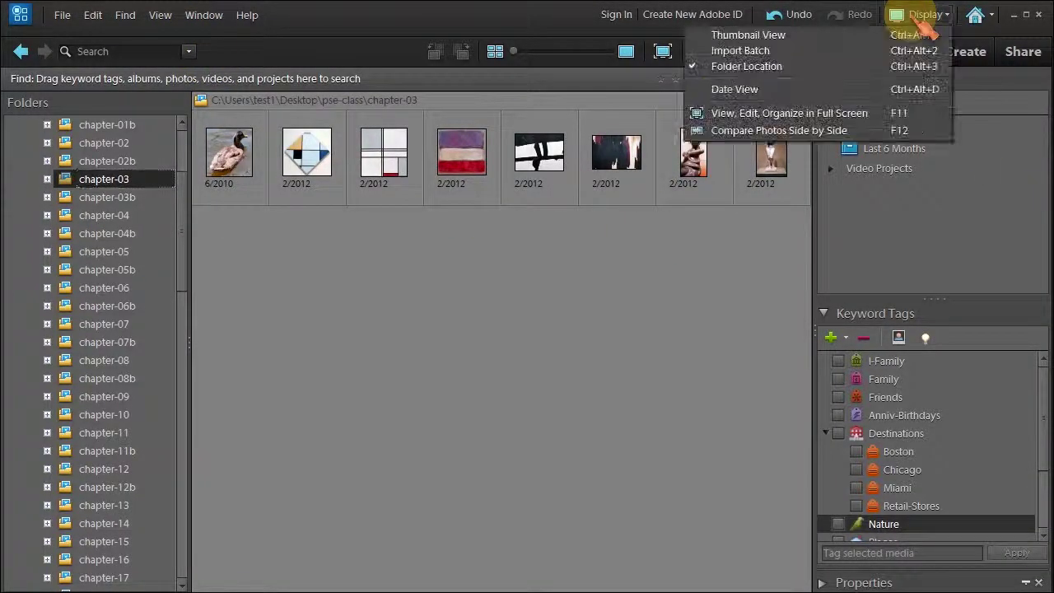
left_click(751, 91)
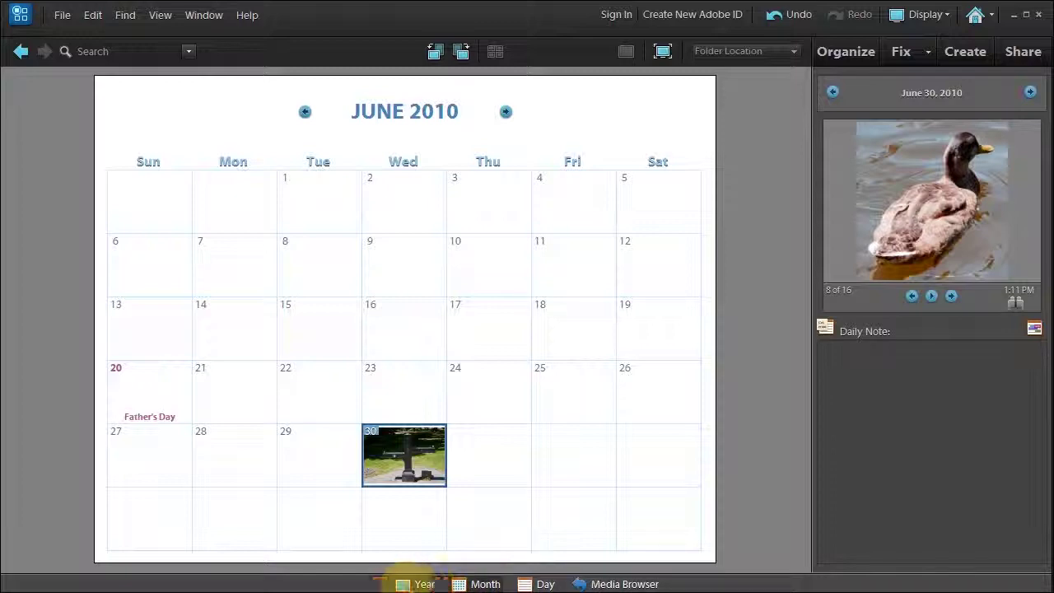
left_click(404, 584)
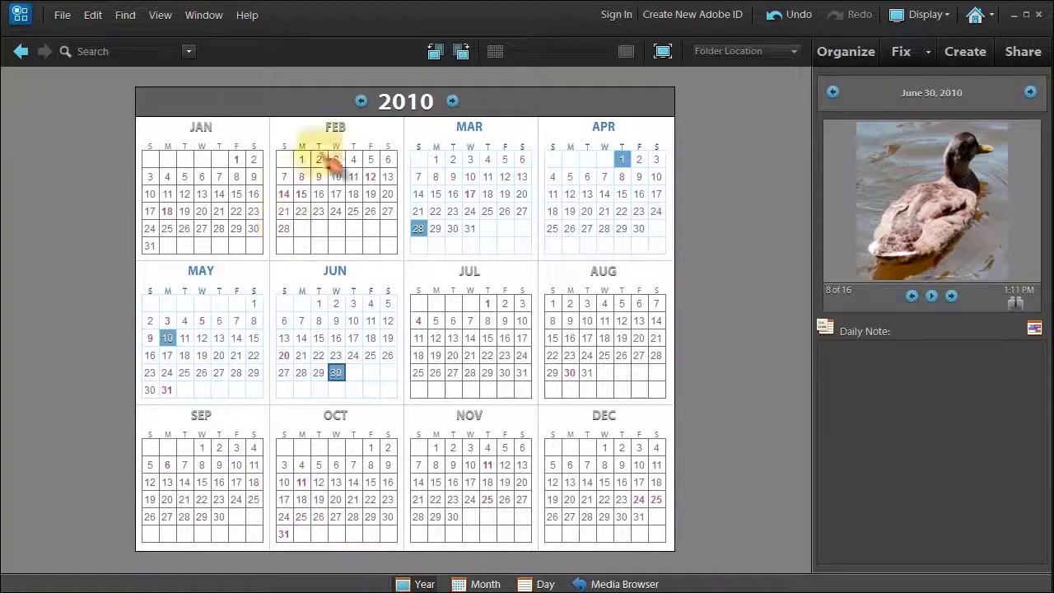
- Preview the April 1, March 28 and May 10, 2010 photos from the year calendar
left_click(624, 163)
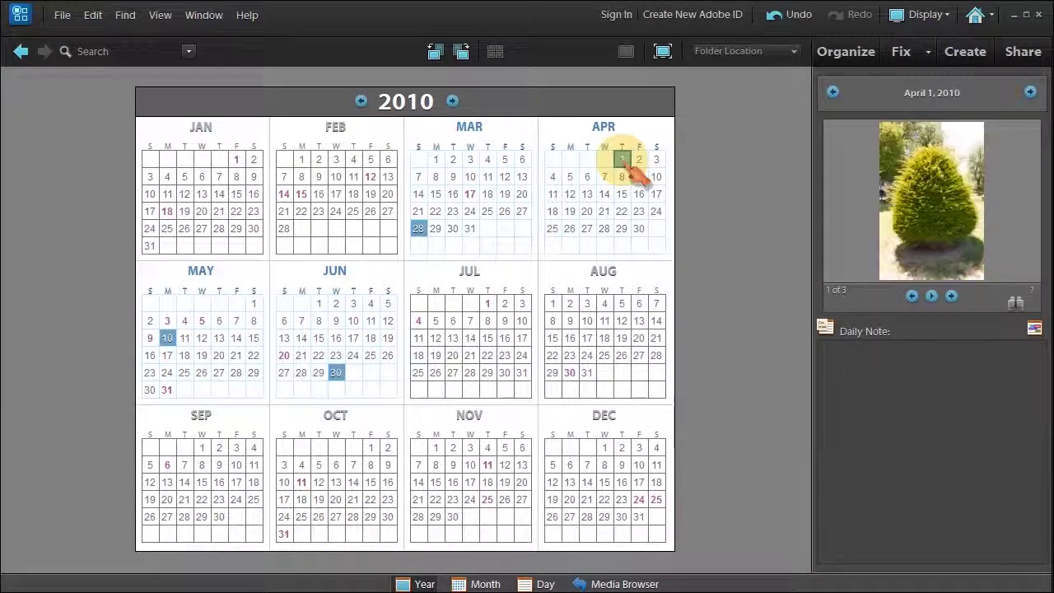
left_click(418, 228)
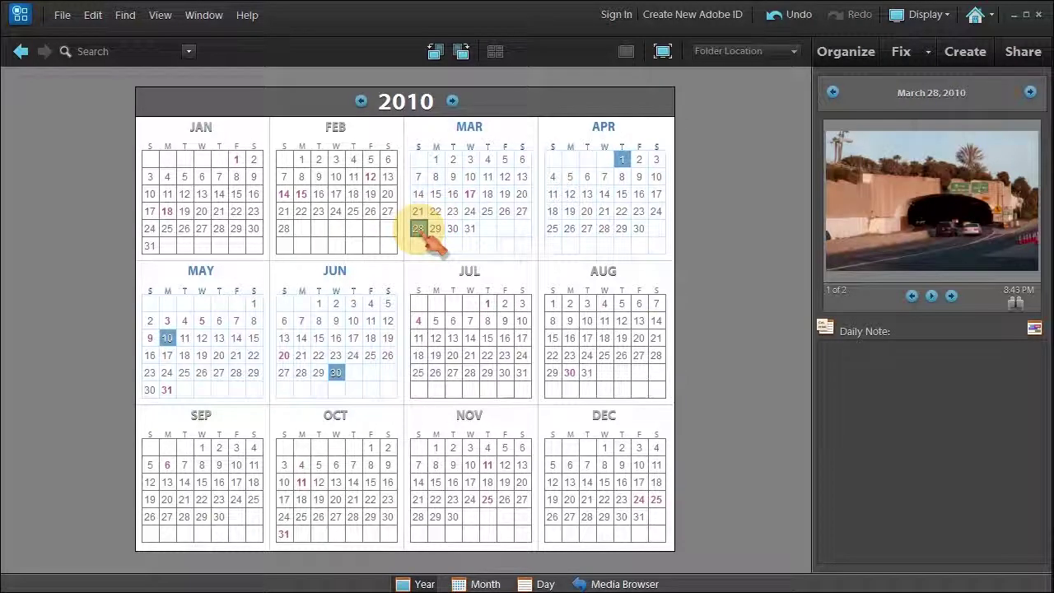
left_click(167, 338)
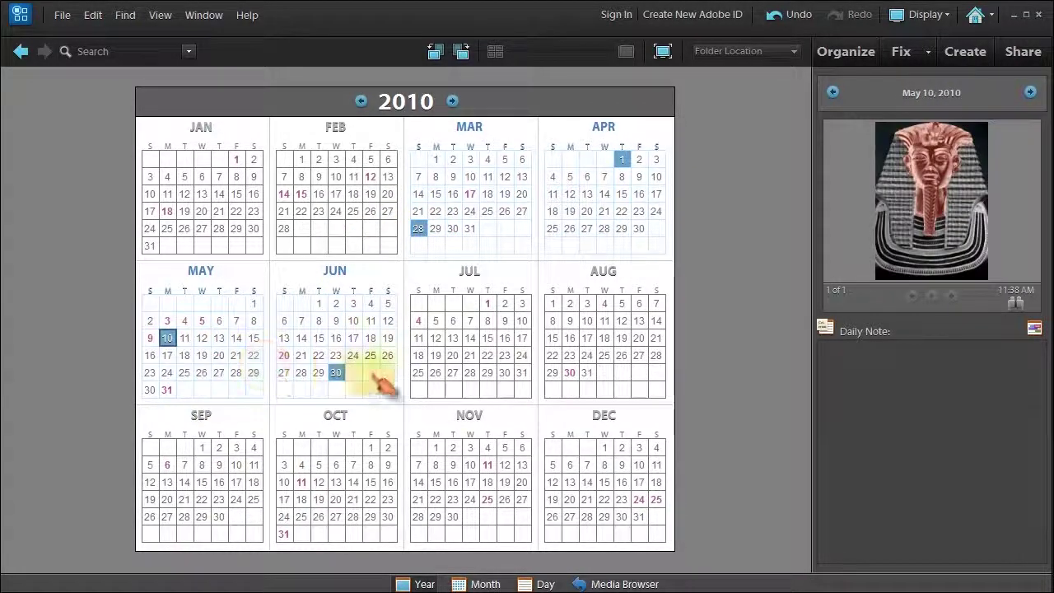
- Advance the year calendar to 2012 and switch to the January 2012 month view
left_click(452, 100)
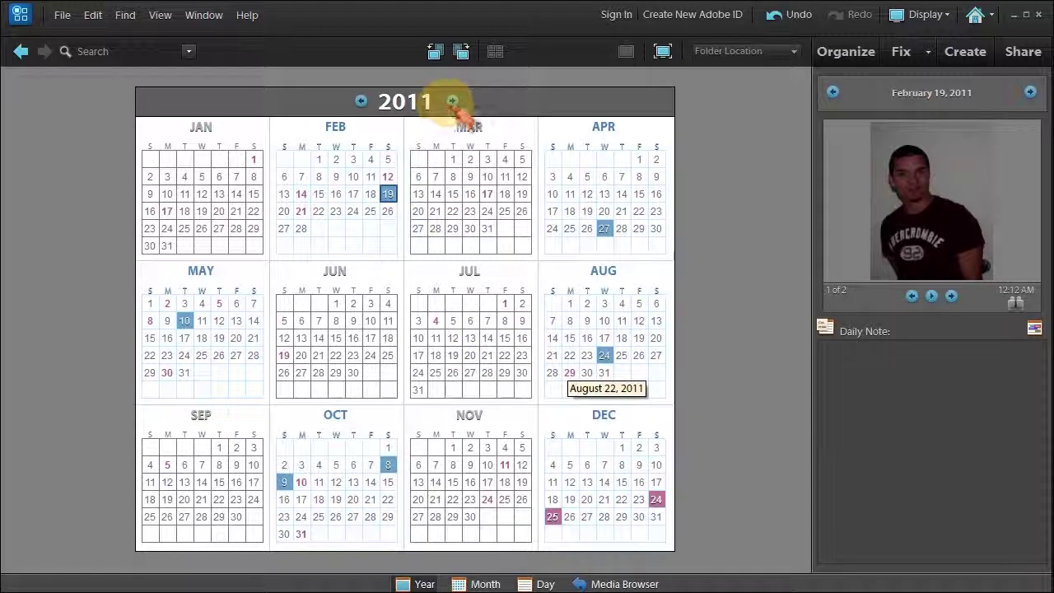
left_click(452, 101)
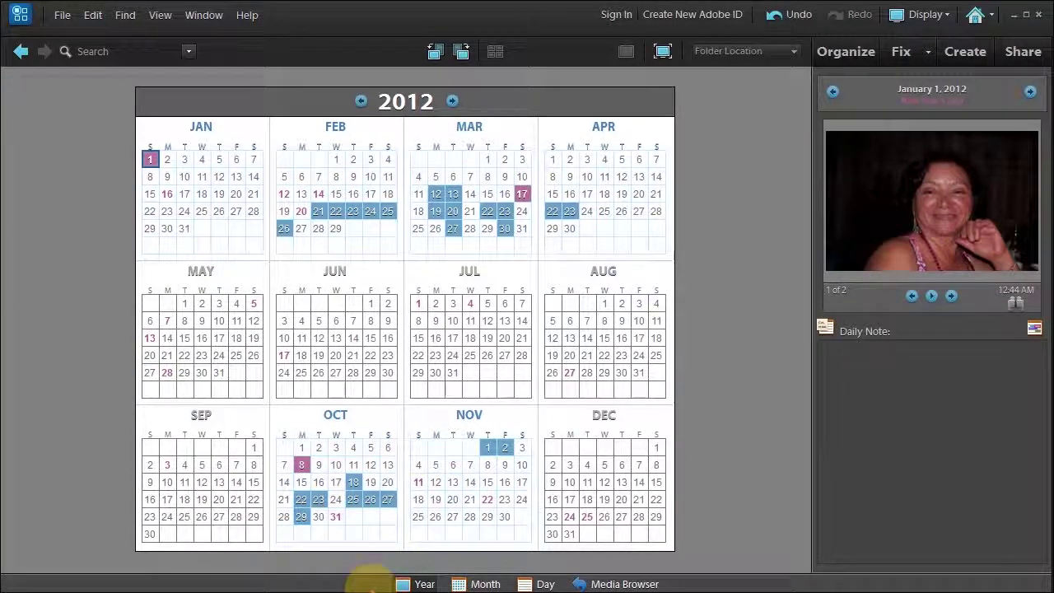
left_click(478, 579)
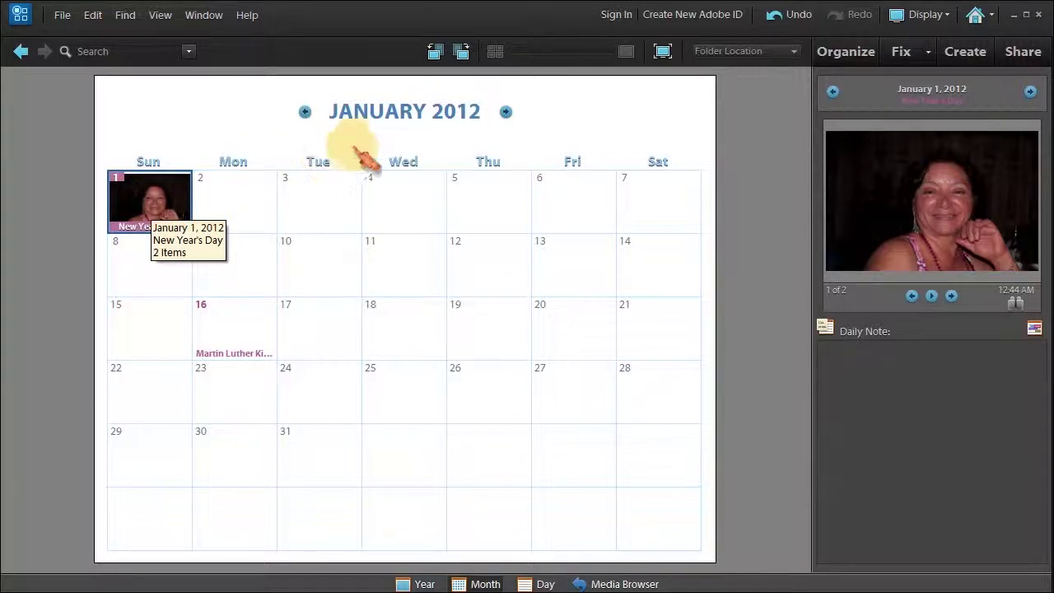
- Jump the month calendar to March 2012, then to March 2010, using the month and year lists
left_click(375, 113)
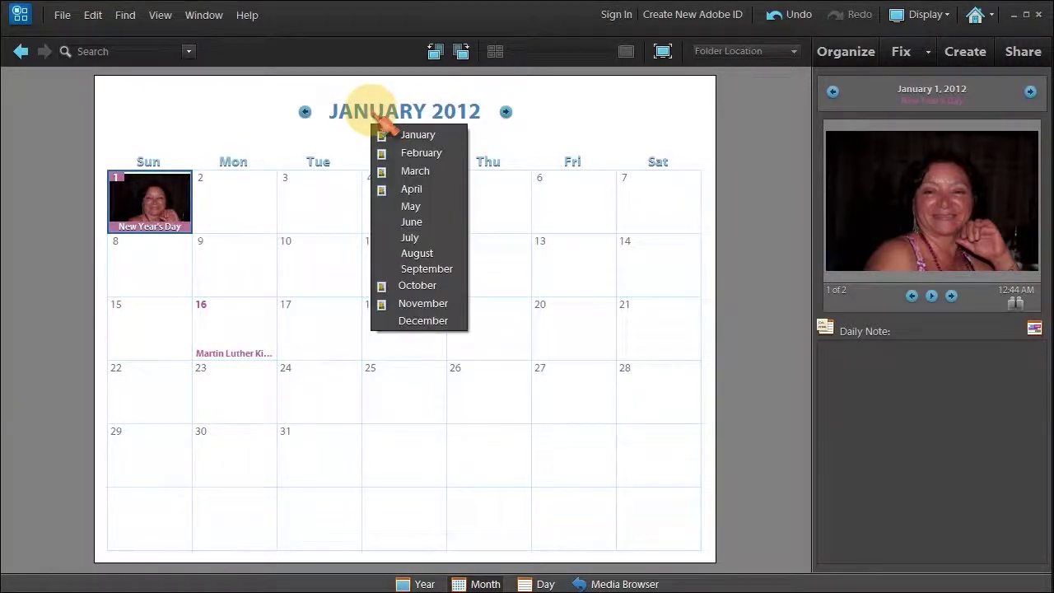
left_click(424, 170)
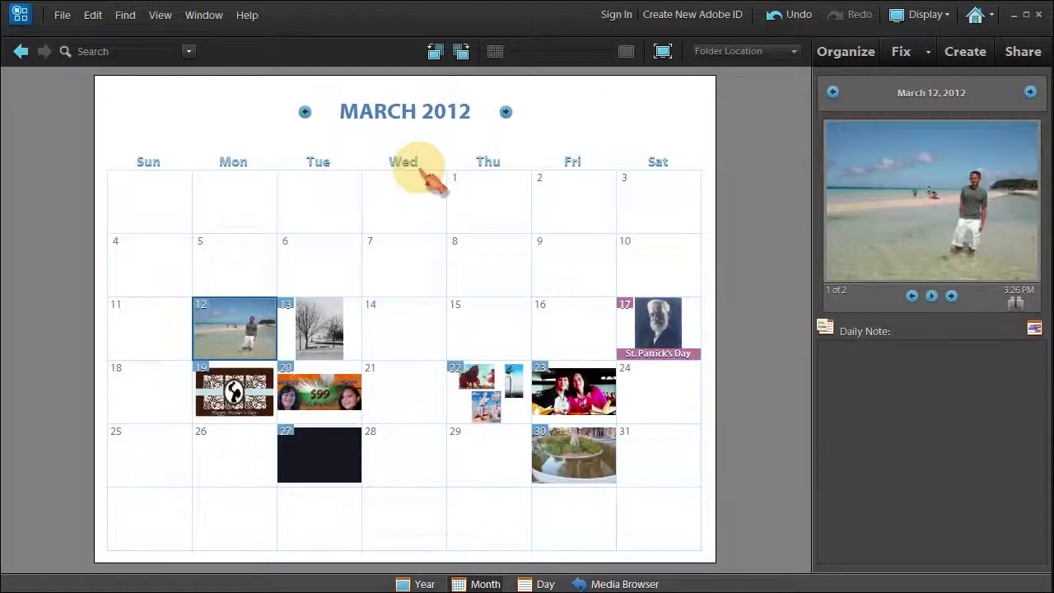
left_click(449, 115)
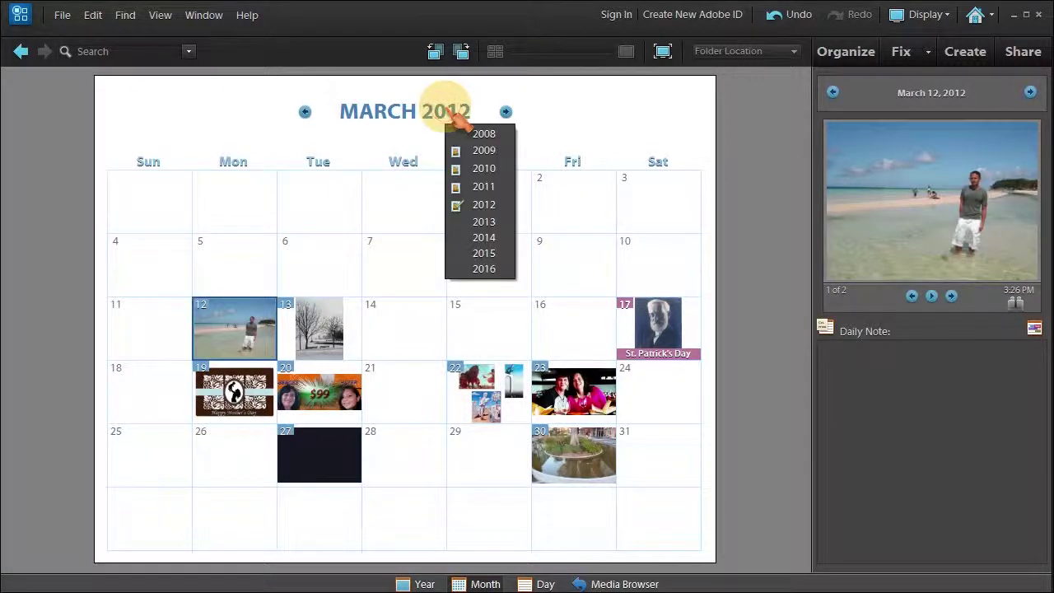
left_click(484, 169)
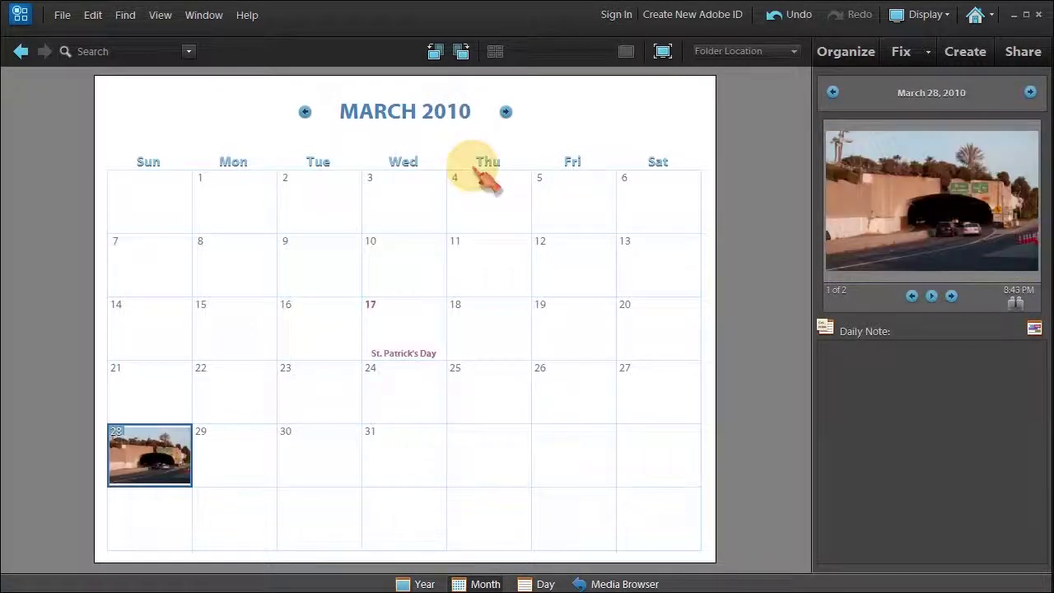
- Advance month by month from March 2010, then jump back to March 2012 via the year list
left_click(506, 112)
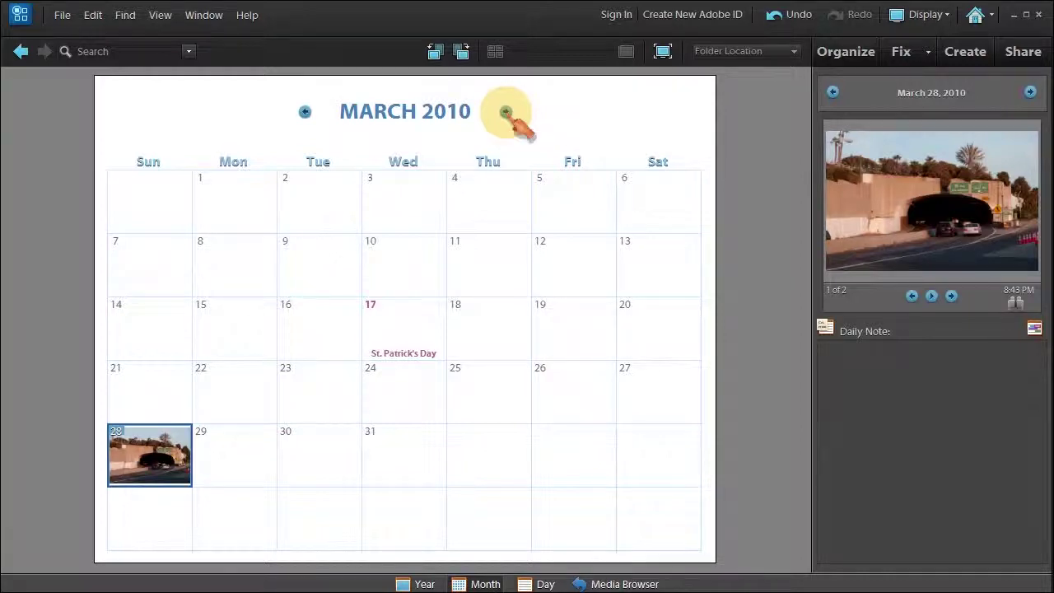
left_click(506, 112)
left_click(506, 112)
left_click(506, 112)
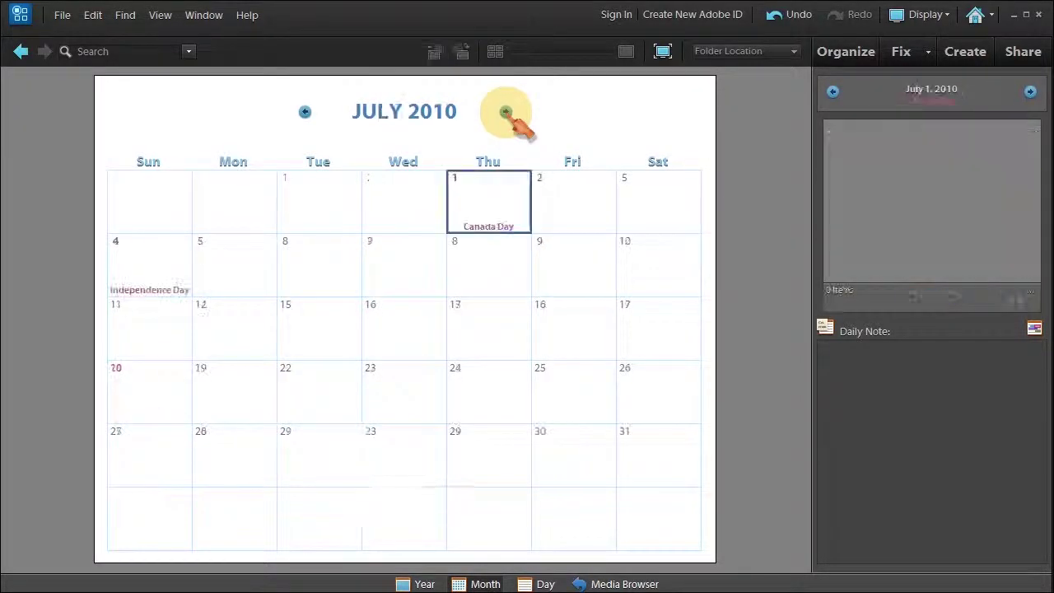
left_click(506, 112)
left_click(506, 112)
left_click(505, 112)
left_click(506, 112)
left_click(506, 112)
left_click(506, 112)
left_click(506, 112)
left_click(506, 112)
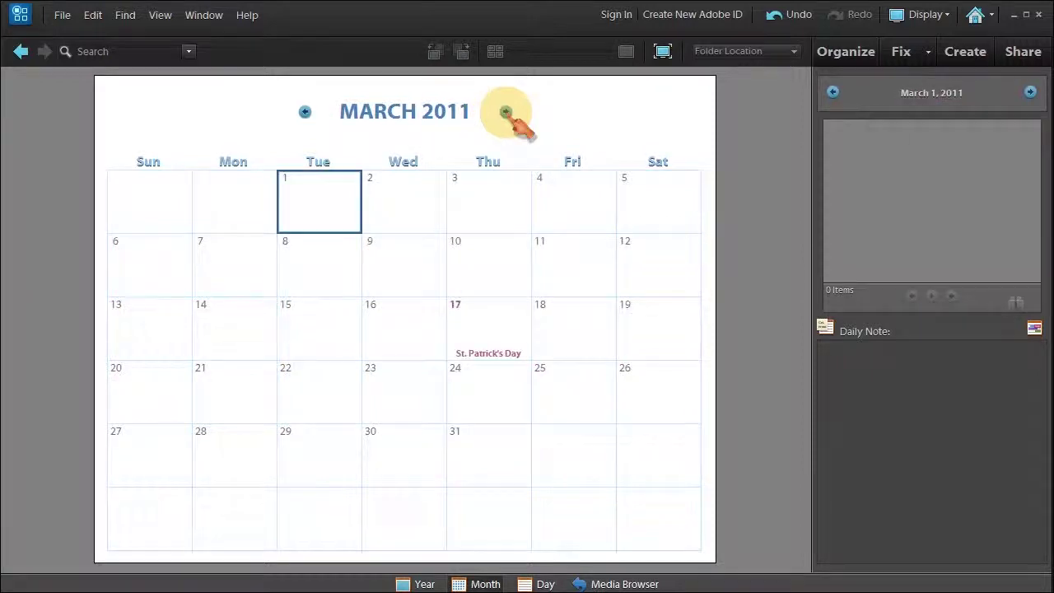
left_click(461, 113)
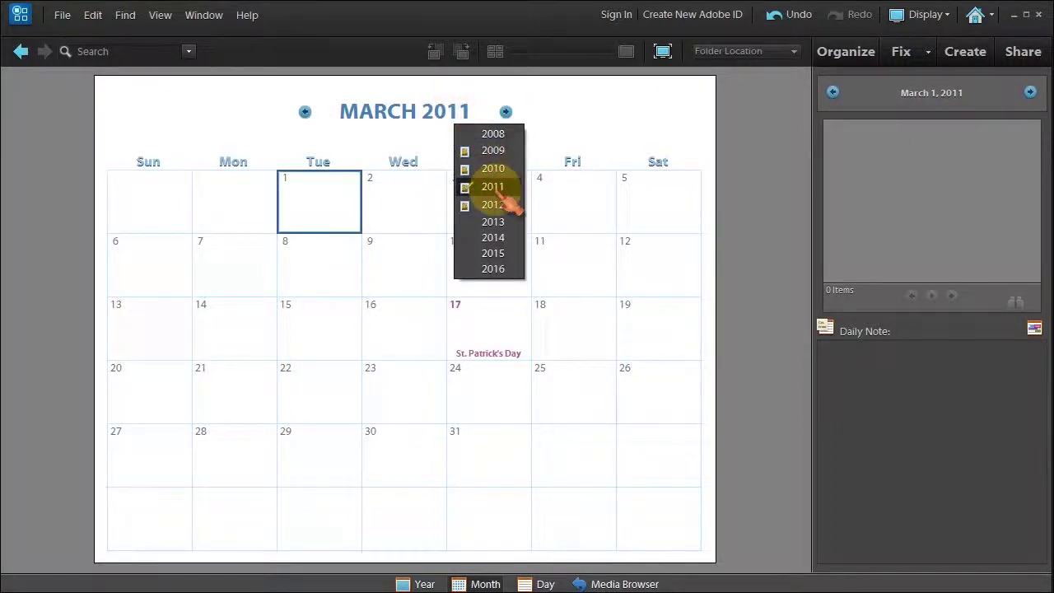
left_click(493, 205)
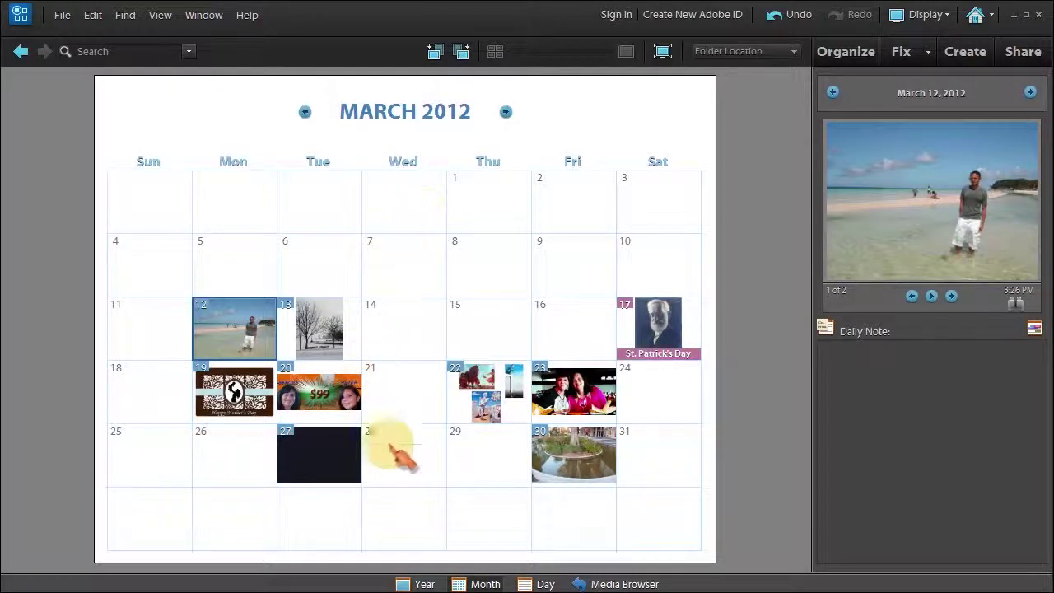
- Preview the March 30, 2012 photos, step forward twice, then play and pause at 9 of 47
left_click(579, 468)
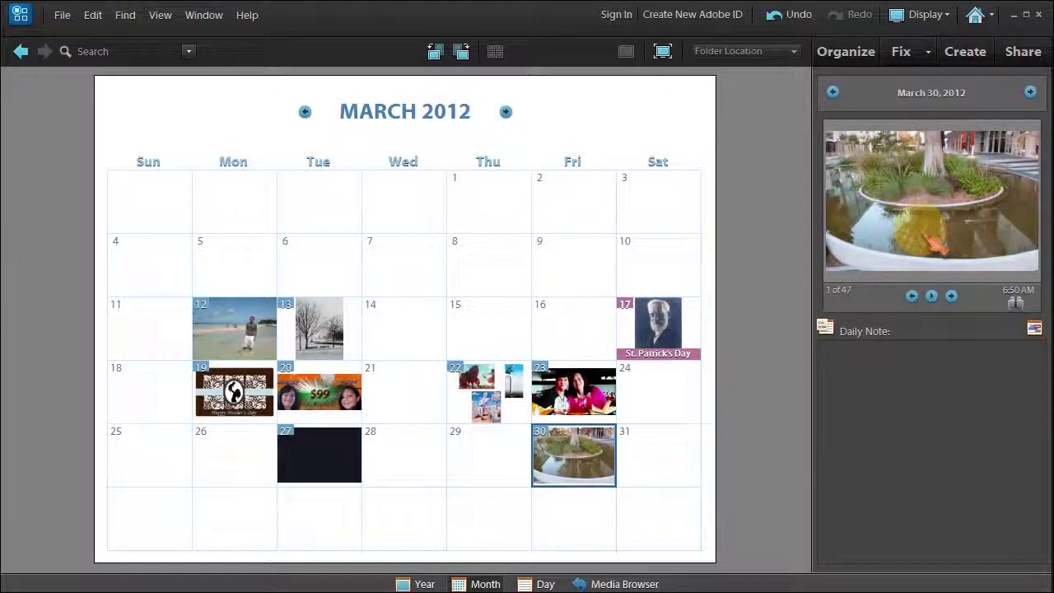
left_click(954, 297)
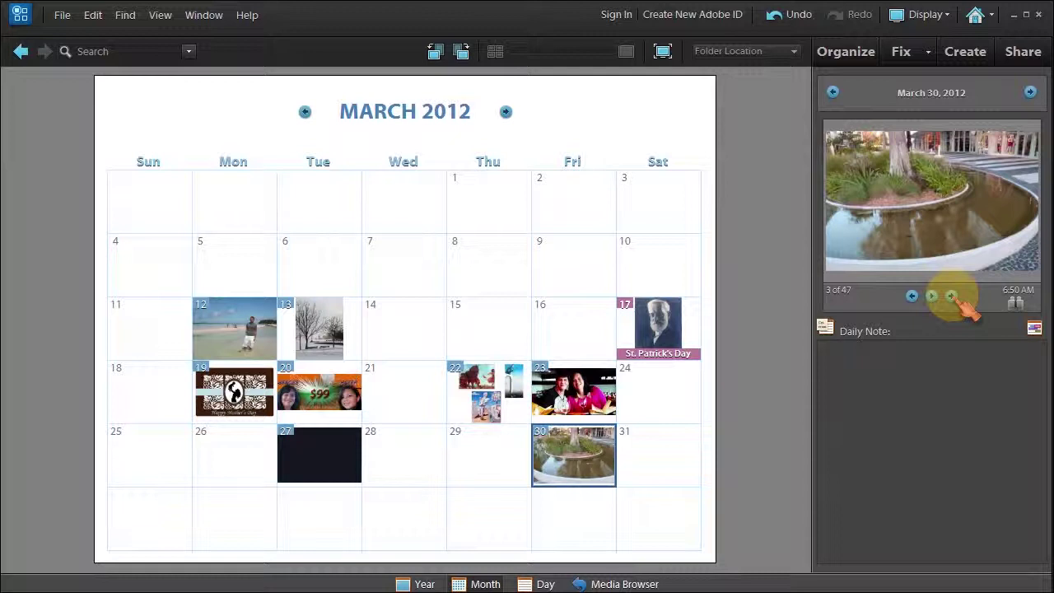
left_click(953, 296)
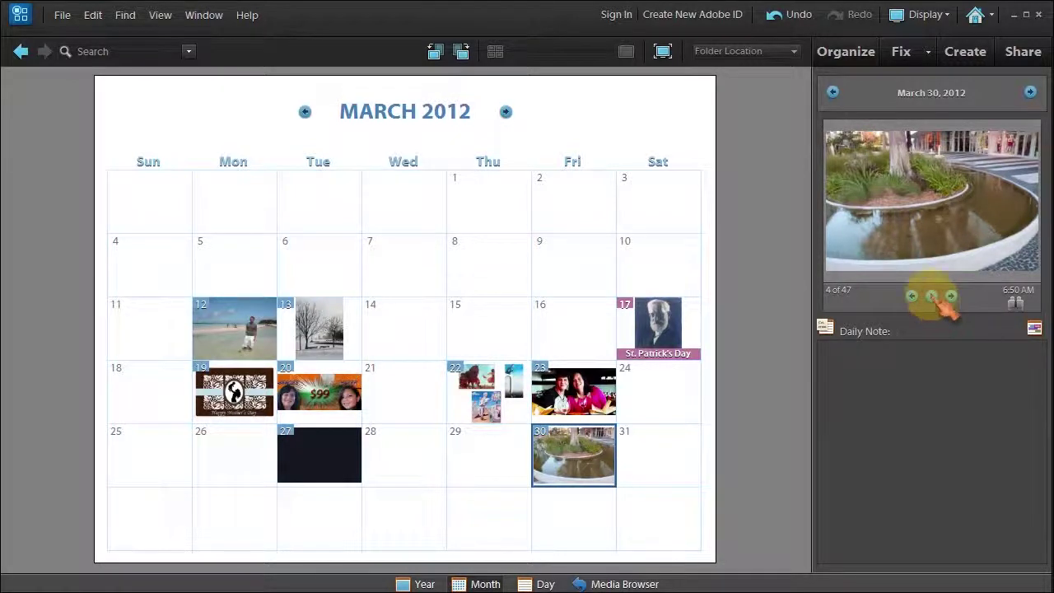
left_click(932, 297)
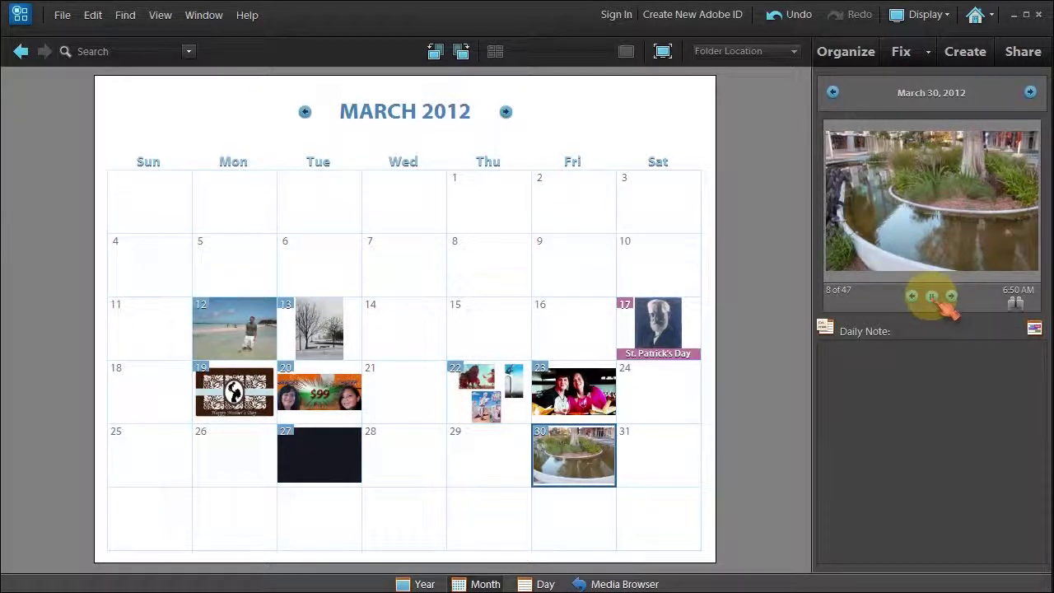
left_click(931, 296)
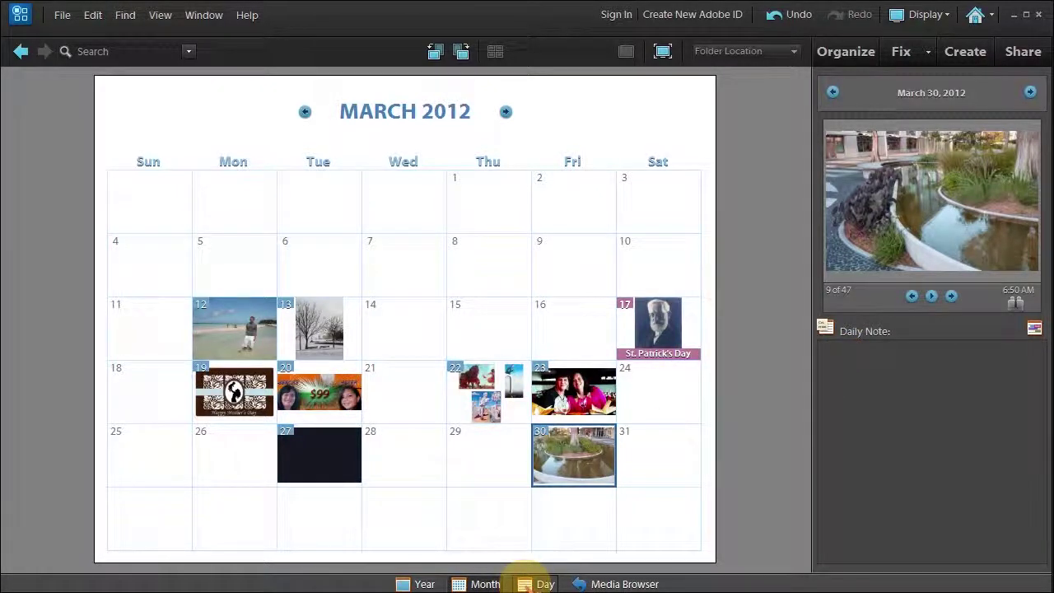
- View March 30, 2012 as a single day and step through to the wide fountain photo, 10 of 47
left_click(527, 583)
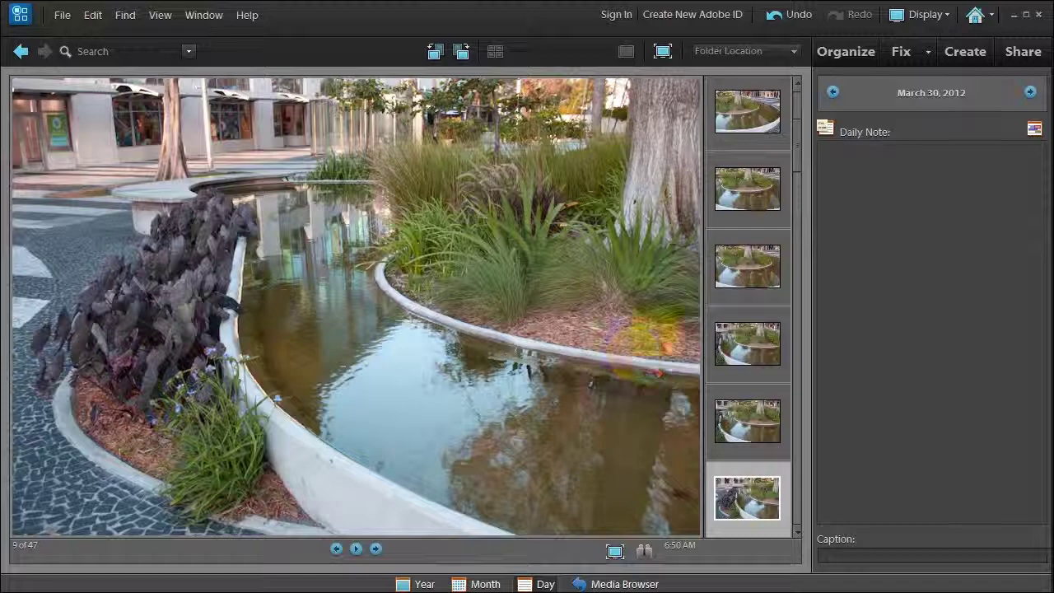
left_click_drag(813, 163, 812, 271)
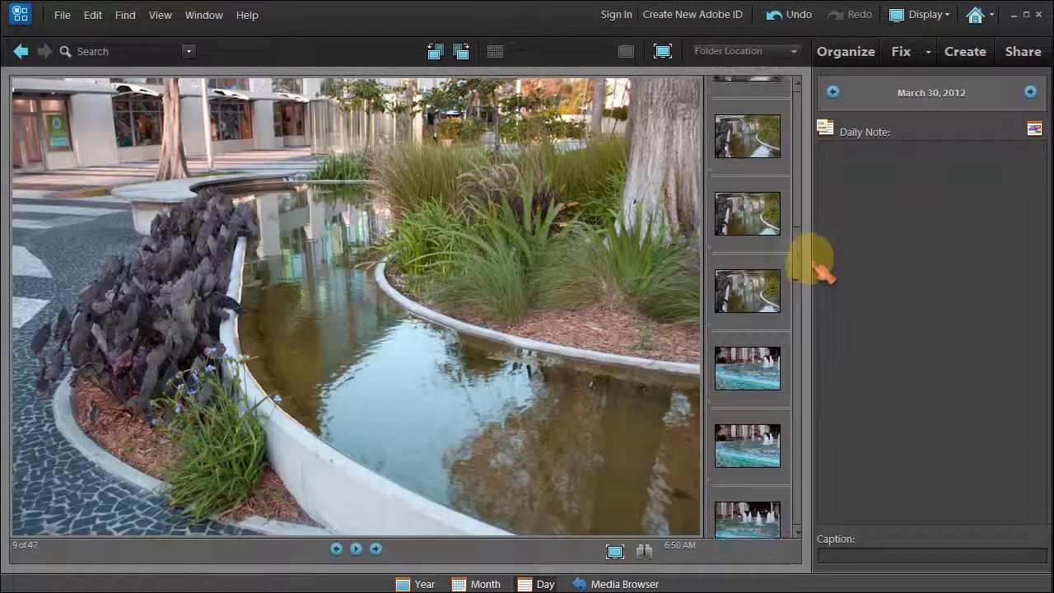
left_click(376, 549)
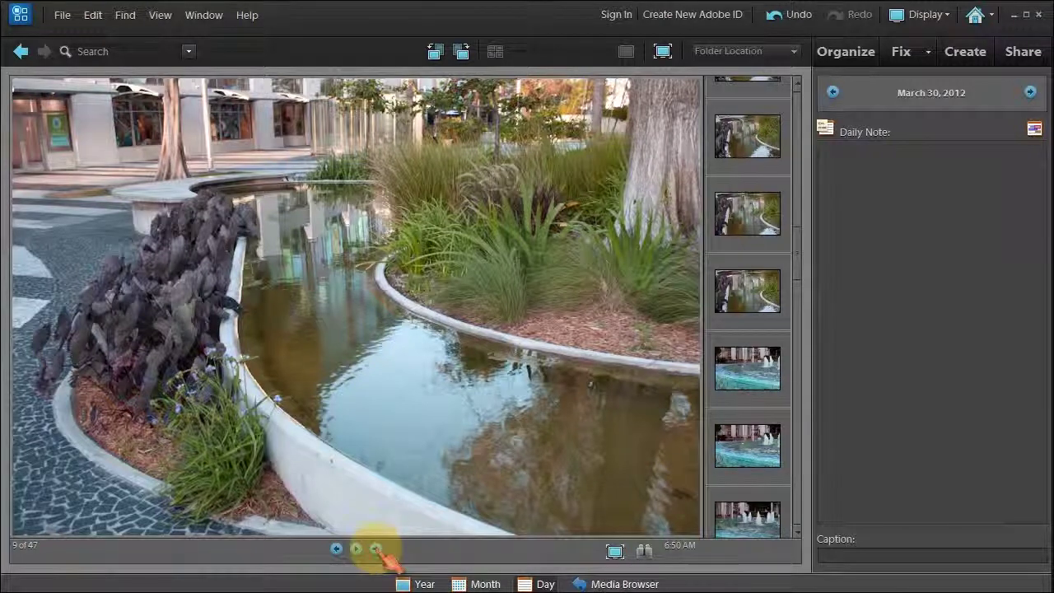
left_click(376, 549)
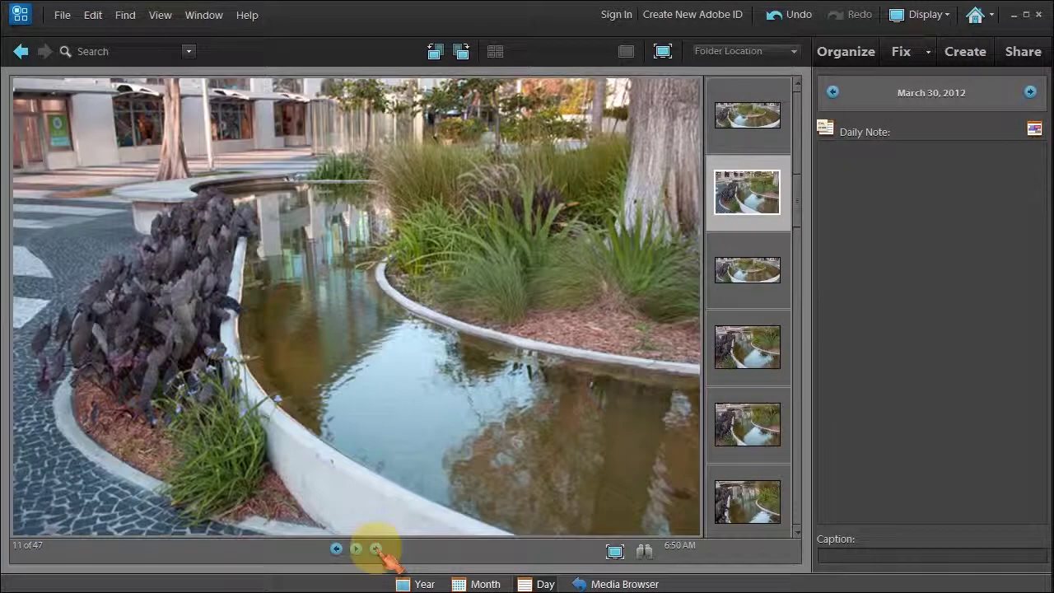
left_click(376, 550)
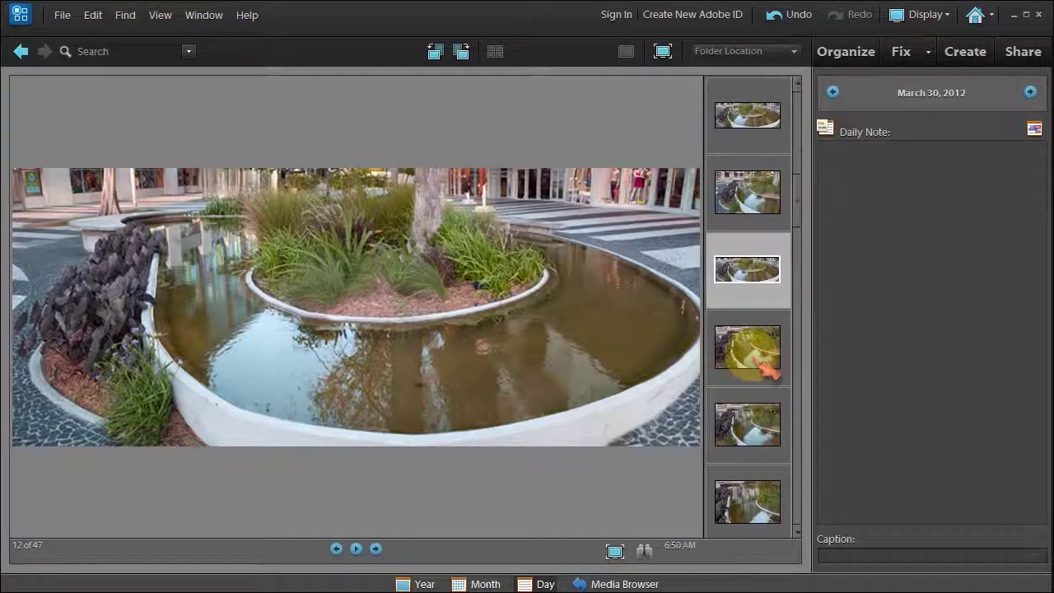
left_click(745, 118)
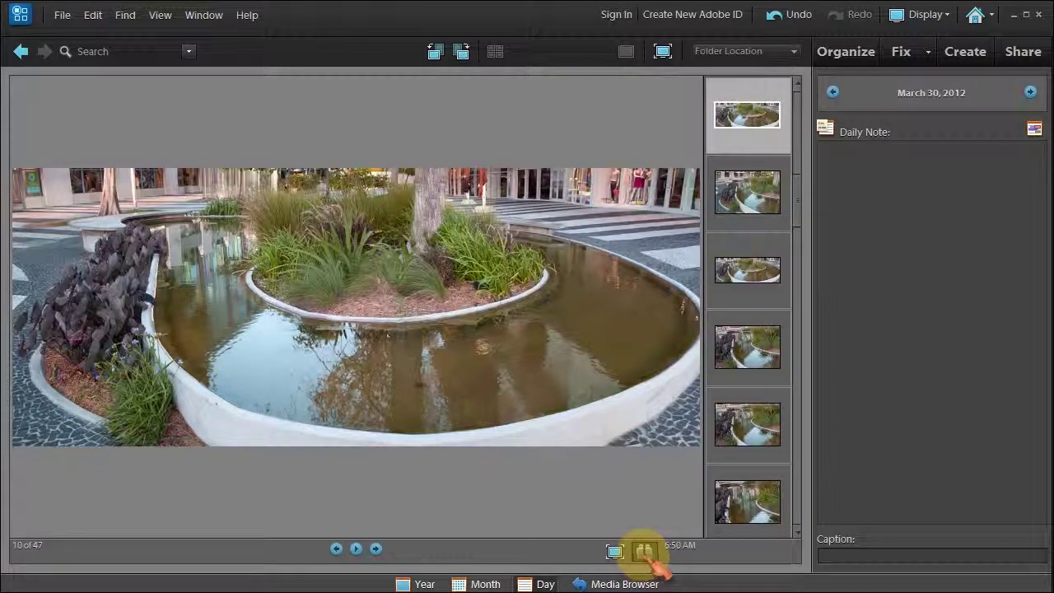
- Locate the fountain photo in the Media Browser, select it, then clear the selection
left_click(645, 552)
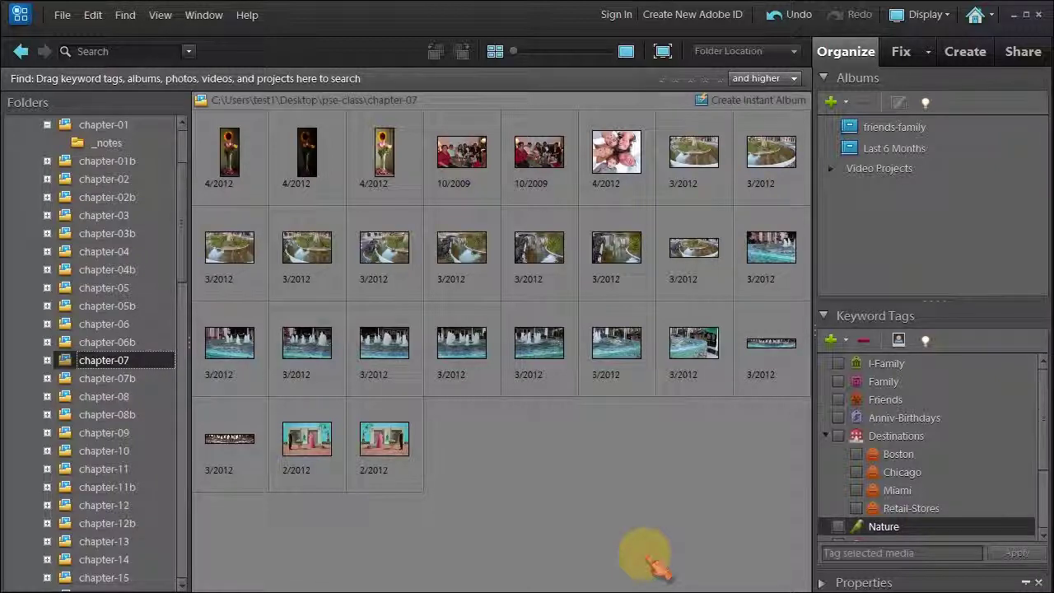
left_click(694, 250)
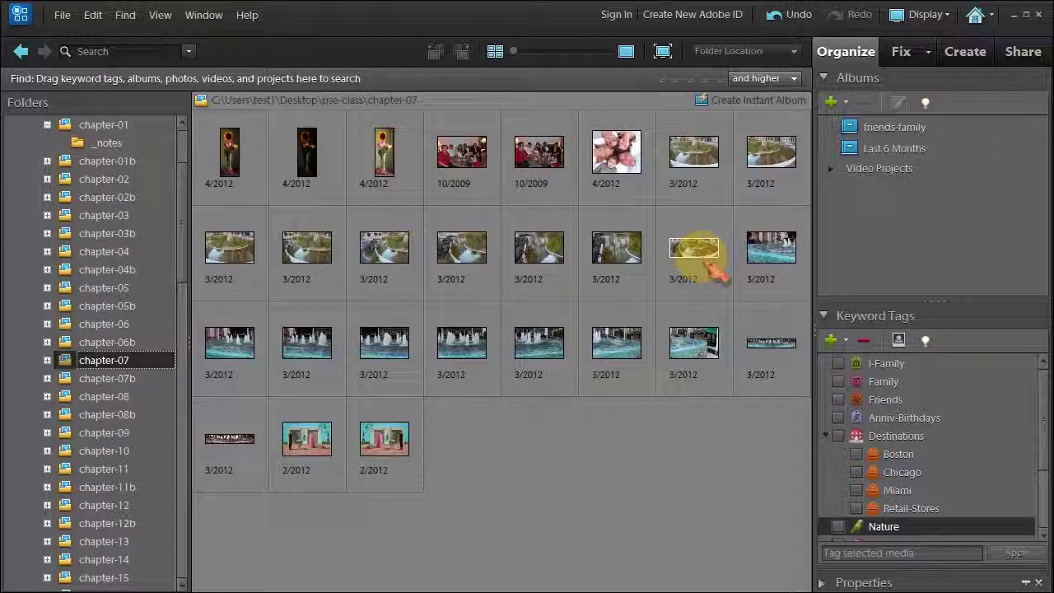
left_click(290, 577)
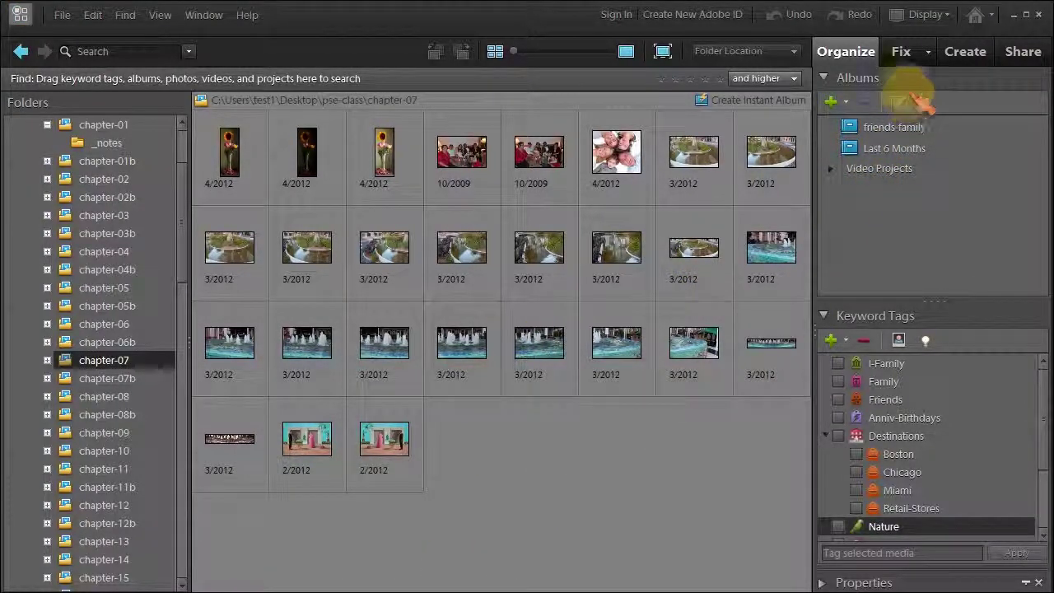
- Return to Date View and show the first of April 22, 2012's six photos
left_click(930, 14)
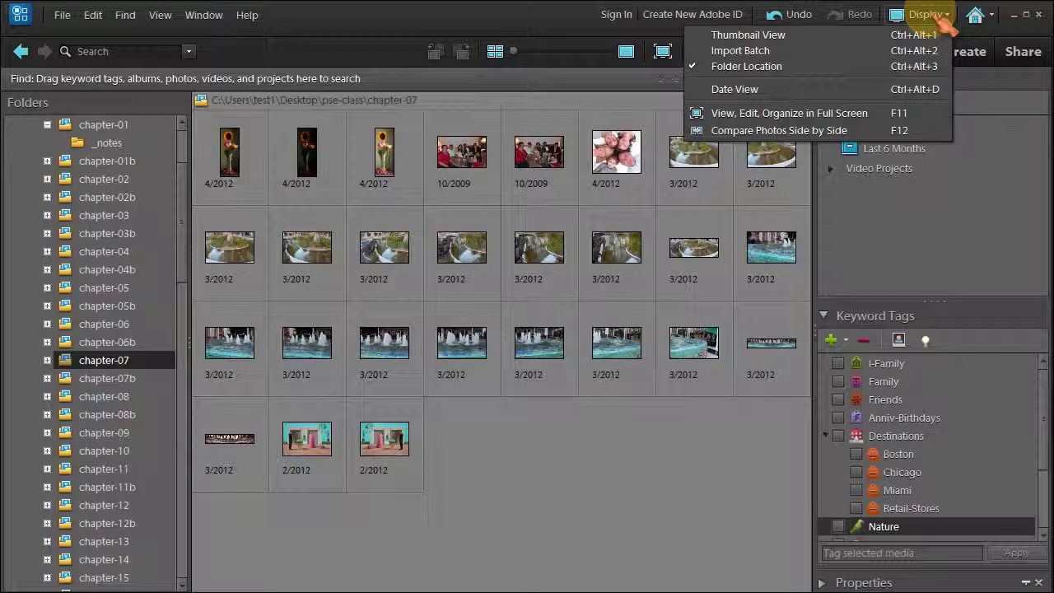
left_click(741, 89)
left_click(355, 550)
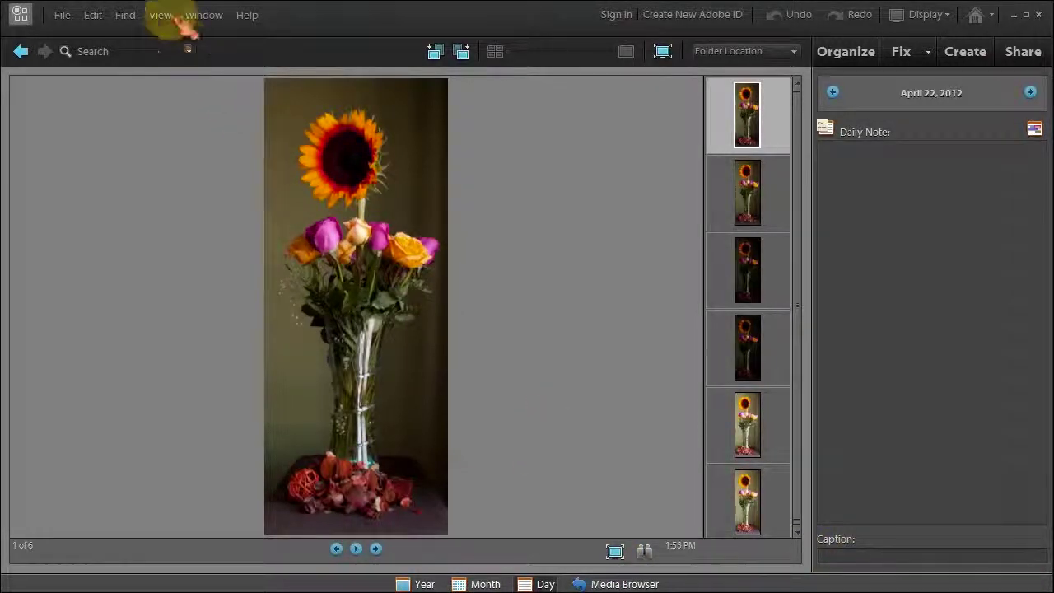
- Open the Find menu, close it without choosing anything, and undo with Ctrl+Z
left_click(134, 22)
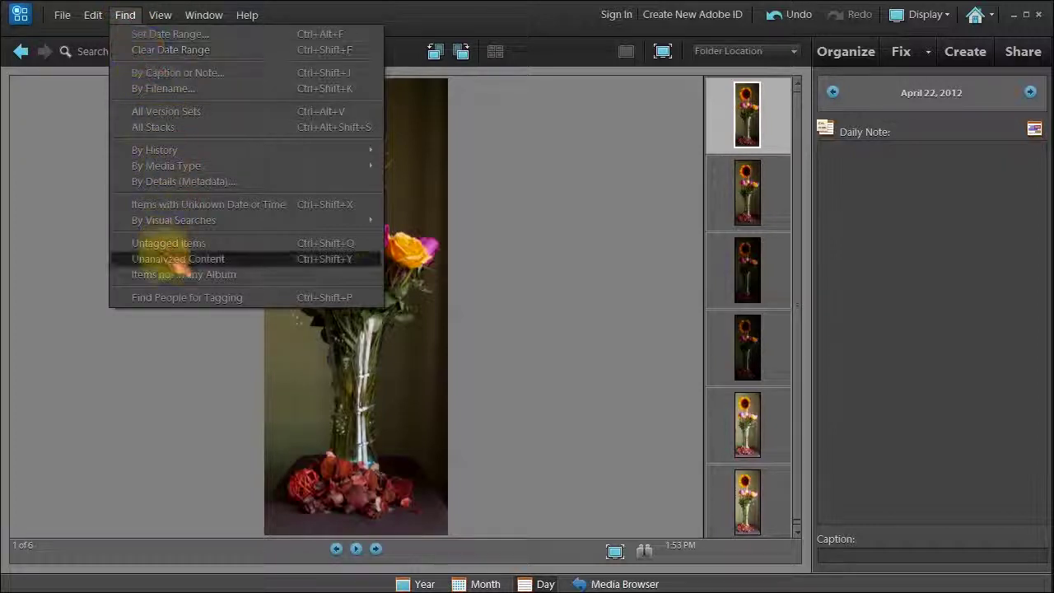
left_click(145, 434)
key("ctrl+z")
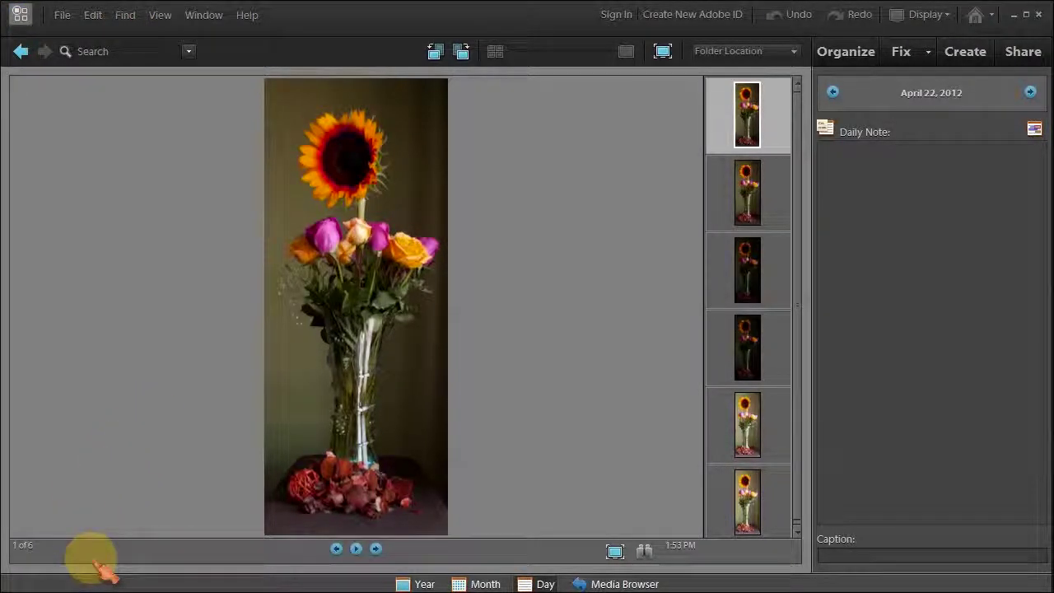